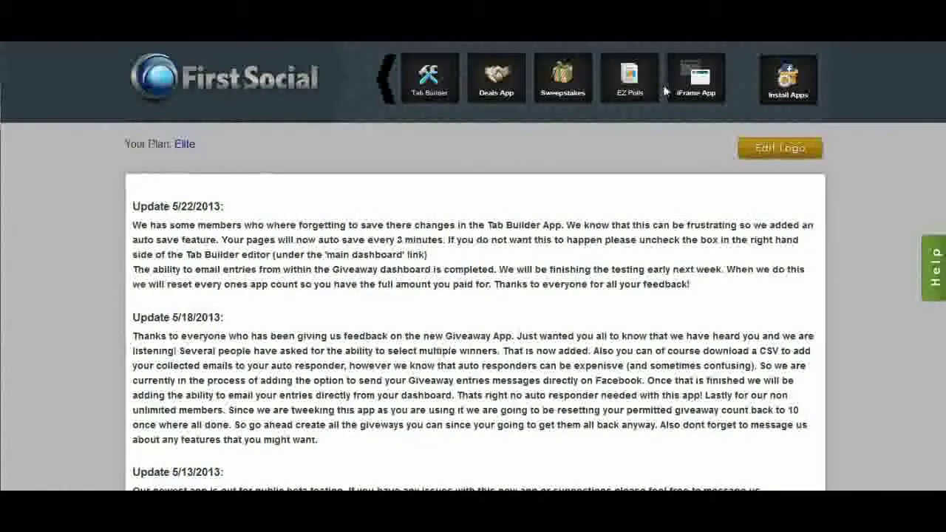
Go to the giveaways list and open the My Giveaway entry for editing
{"action": "left_click", "coordinate": [387, 88]}
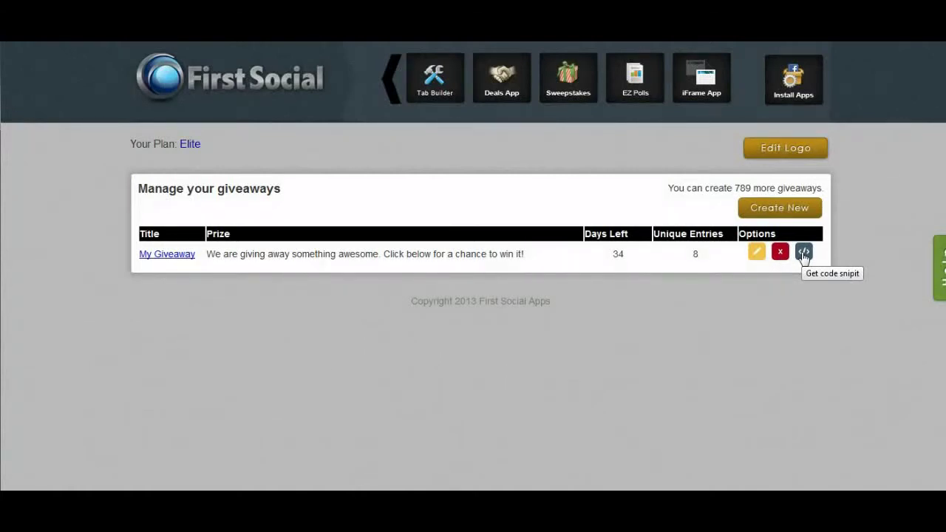
{"action": "left_click", "coordinate": [758, 255]}
{"action": "scroll", "coordinate": [302, 287], "scroll_direction": "down", "scroll_amount": 3}
{"action": "scroll", "coordinate": [302, 287], "scroll_direction": "up", "scroll_amount": 1}
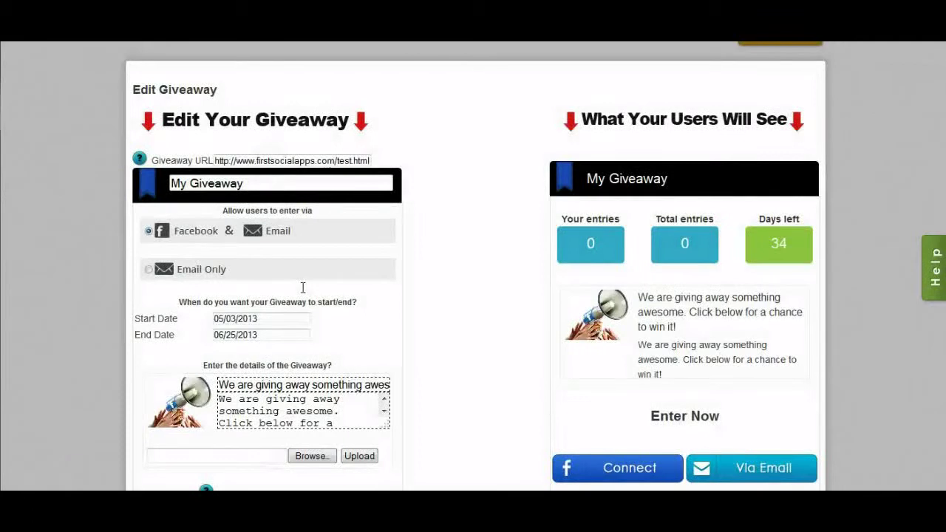
Replace the giveaway's title with "Win something"
{"action": "left_click", "coordinate": [268, 176]}
{"action": "left_click", "coordinate": [262, 183]}
{"action": "key", "text": "BackSpace"}
{"action": "key", "text": "BackSpace"}
{"action": "key", "text": "BackSpace"}
{"action": "key", "text": "BackSpace"}
{"action": "key", "text": "BackSpace"}
{"action": "key", "text": "BackSpace"}
{"action": "key", "text": "BackSpace"}
{"action": "key", "text": "BackSpace"}
{"action": "key", "text": "BackSpace"}
{"action": "key", "text": "BackSpace"}
{"action": "key", "text": "BackSpace"}
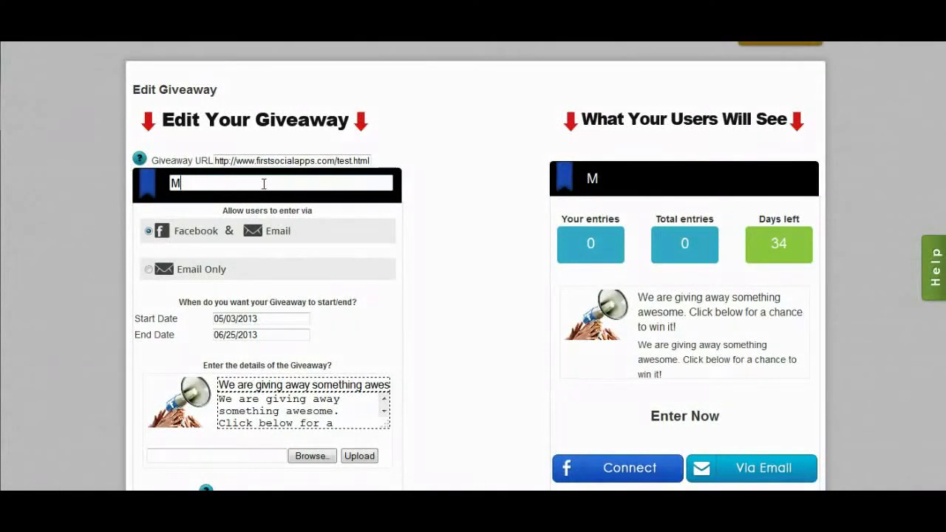
{"action": "type", "text": "M"}
{"action": "key", "text": "BackSpace"}
{"action": "type", "text": "Win something"}
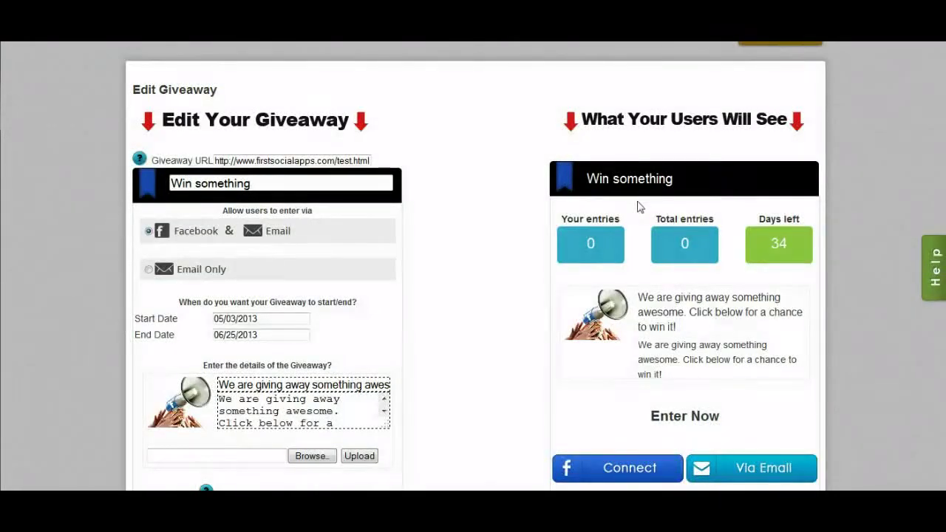
Try the Email Only entry method for the giveaway and switch back to Facebook & Email
{"action": "scroll", "coordinate": [640, 207], "scroll_direction": "down", "scroll_amount": 1}
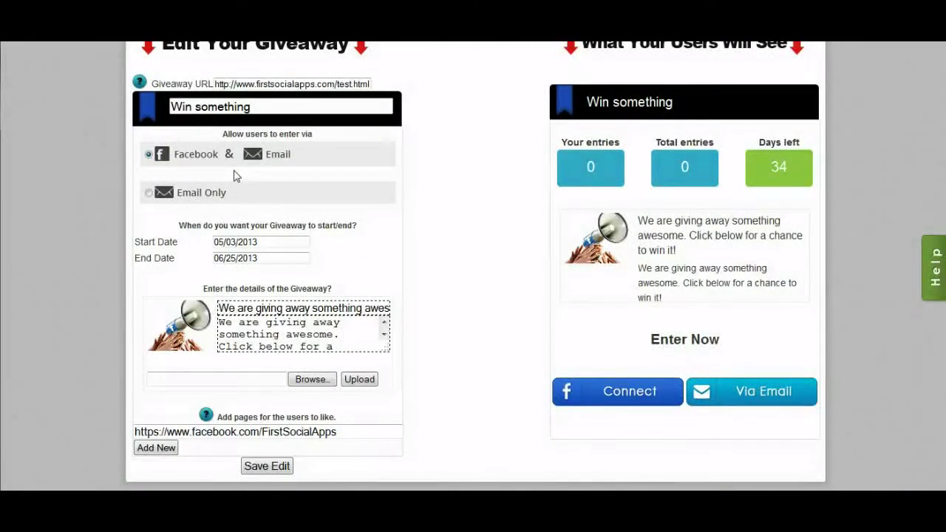
{"action": "left_click", "coordinate": [149, 193]}
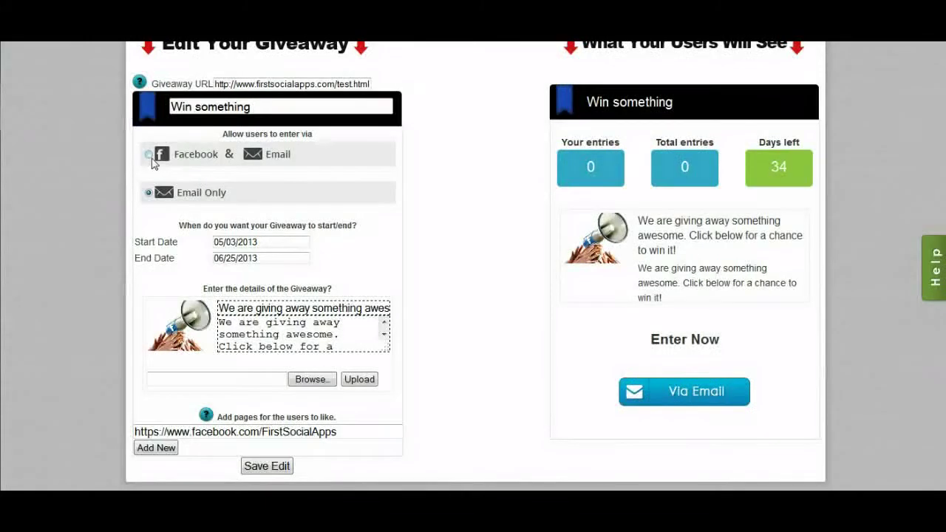
{"action": "left_click", "coordinate": [149, 155]}
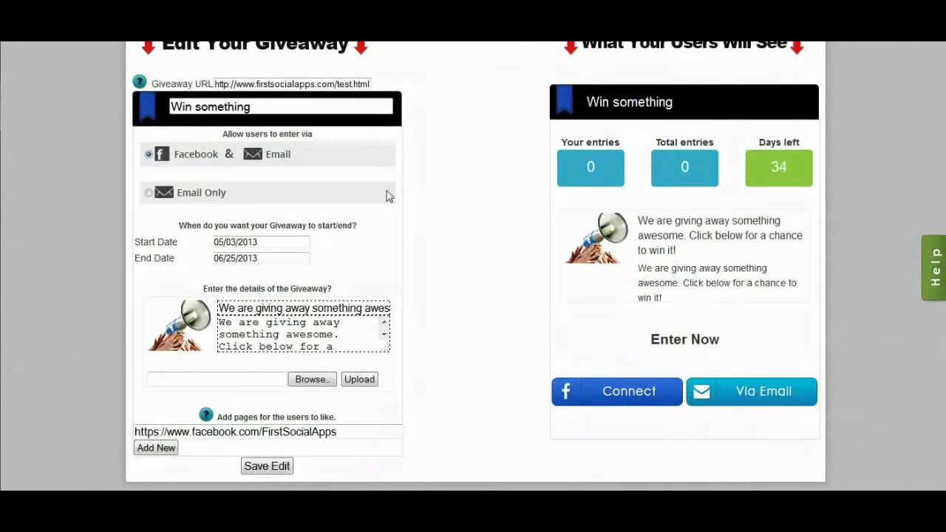
Set the giveaway's end date to 07/24/2013
{"action": "left_click", "coordinate": [256, 262]}
{"action": "left_click", "coordinate": [282, 244]}
{"action": "left_click", "coordinate": [380, 262]}
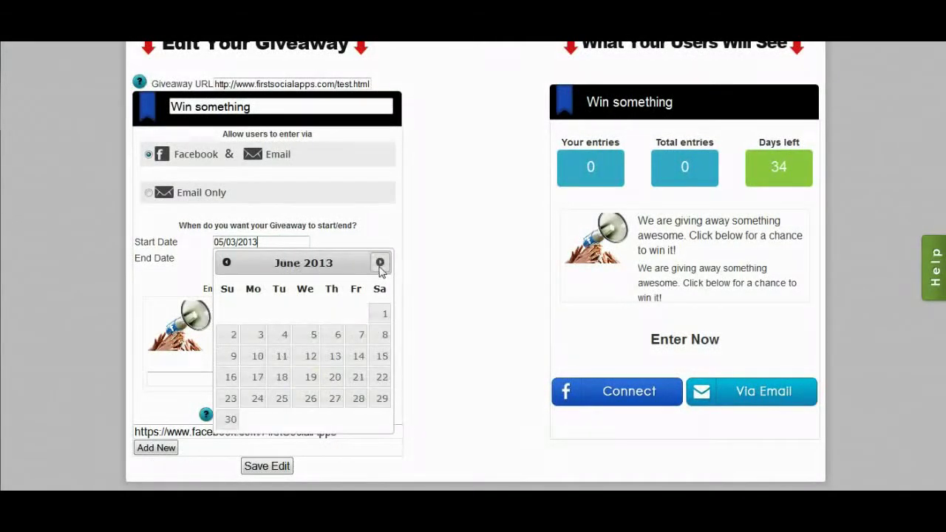
{"action": "left_click", "coordinate": [226, 264]}
{"action": "left_click", "coordinate": [337, 244]}
{"action": "key", "text": "Tab"}
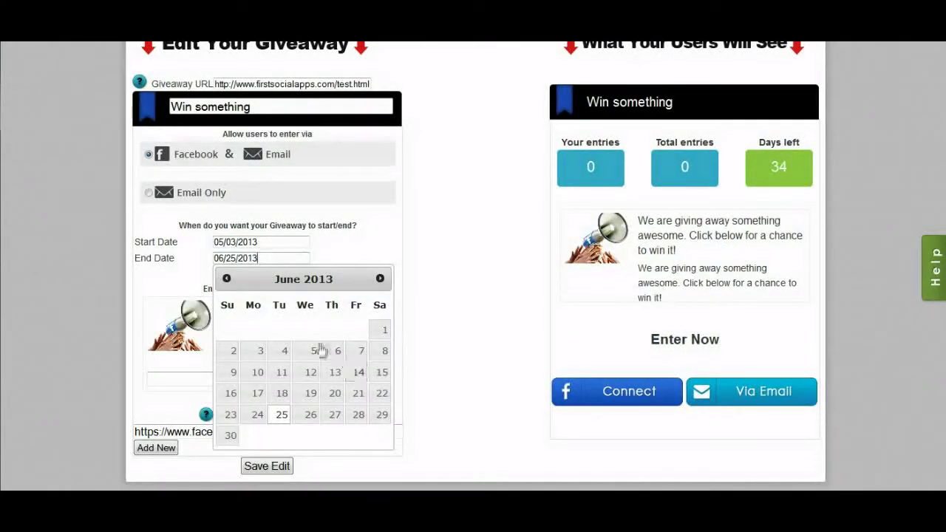
{"action": "left_click", "coordinate": [380, 279]}
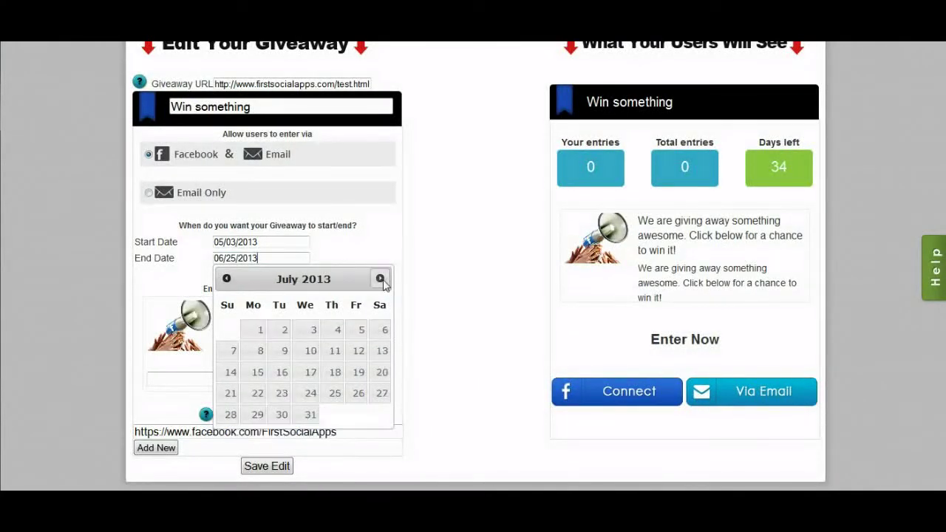
{"action": "left_click", "coordinate": [314, 393]}
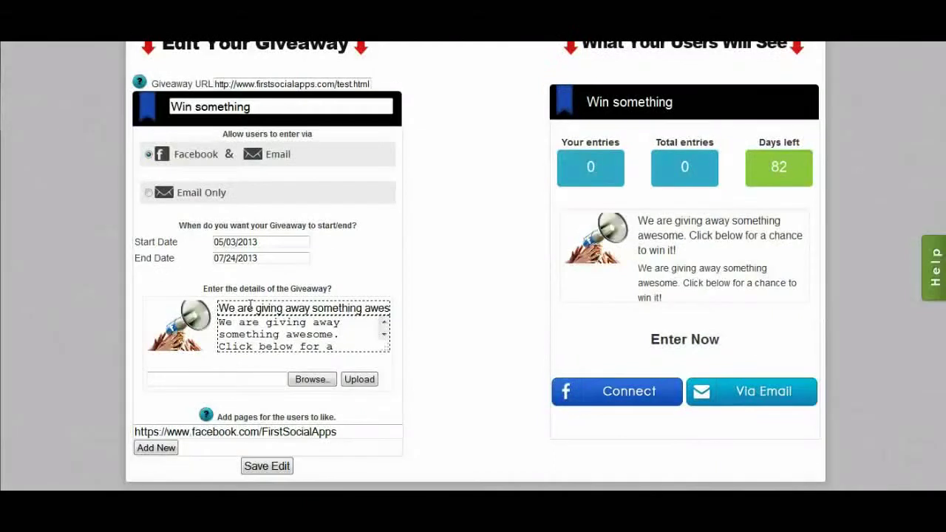
{"action": "left_click_drag", "start_coordinate": [340, 345], "coordinate": [226, 327]}
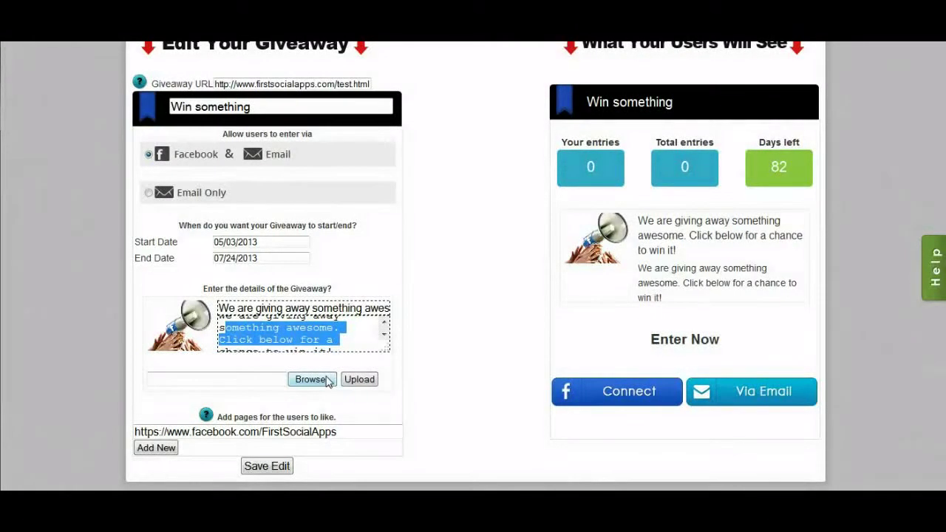
{"action": "left_click", "coordinate": [452, 361]}
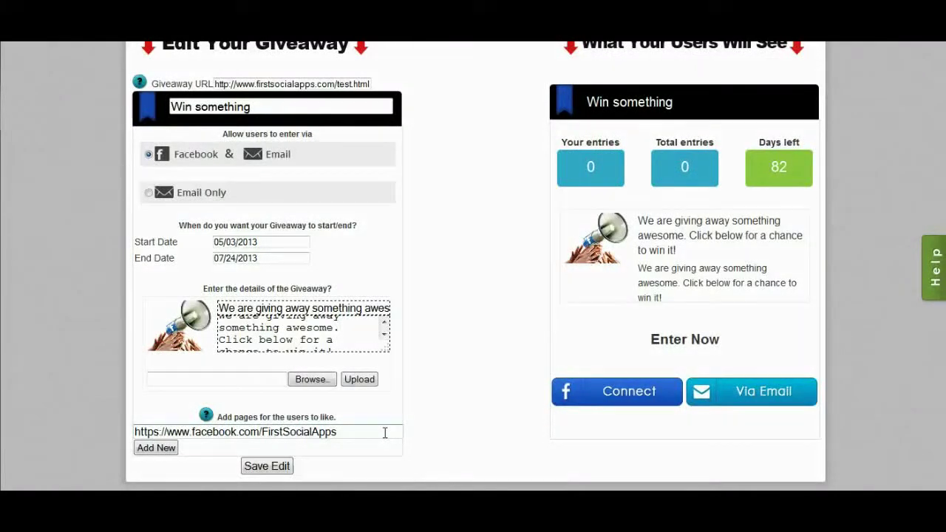
Add three blank page fields below the FirstSocialApps Facebook page in the pages for users to like
{"action": "left_click", "coordinate": [152, 448]}
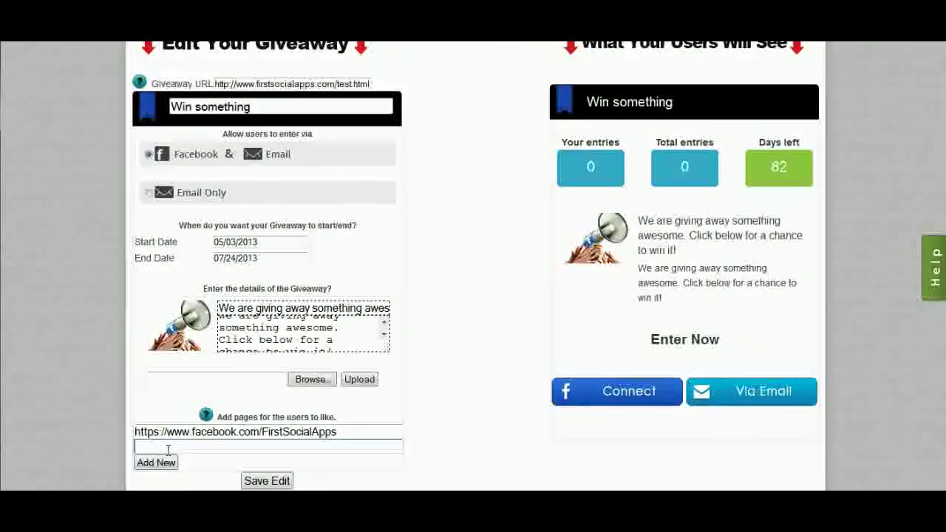
{"action": "left_click", "coordinate": [165, 461]}
{"action": "scroll", "coordinate": [222, 450], "scroll_direction": "down", "scroll_amount": 1}
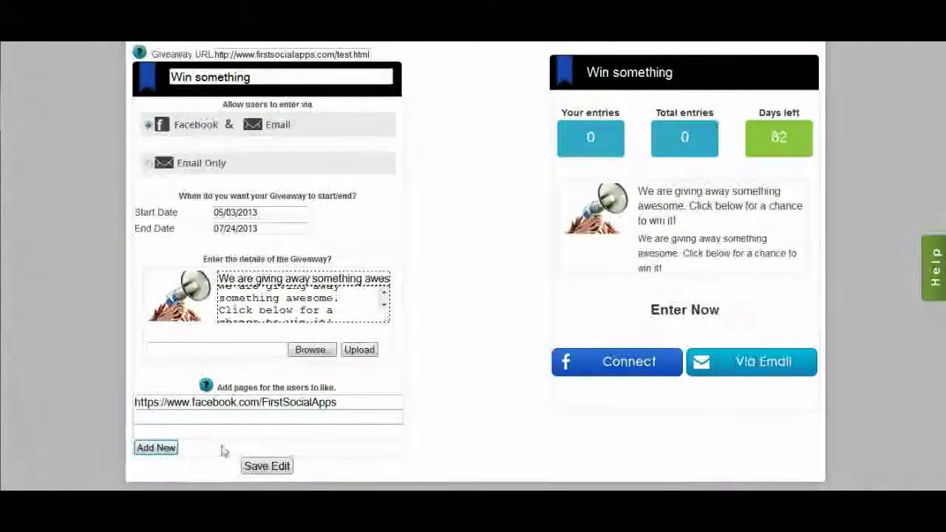
{"action": "left_click", "coordinate": [168, 452]}
{"action": "scroll", "coordinate": [158, 418], "scroll_direction": "down", "scroll_amount": 1}
{"action": "left_click", "coordinate": [150, 397]}
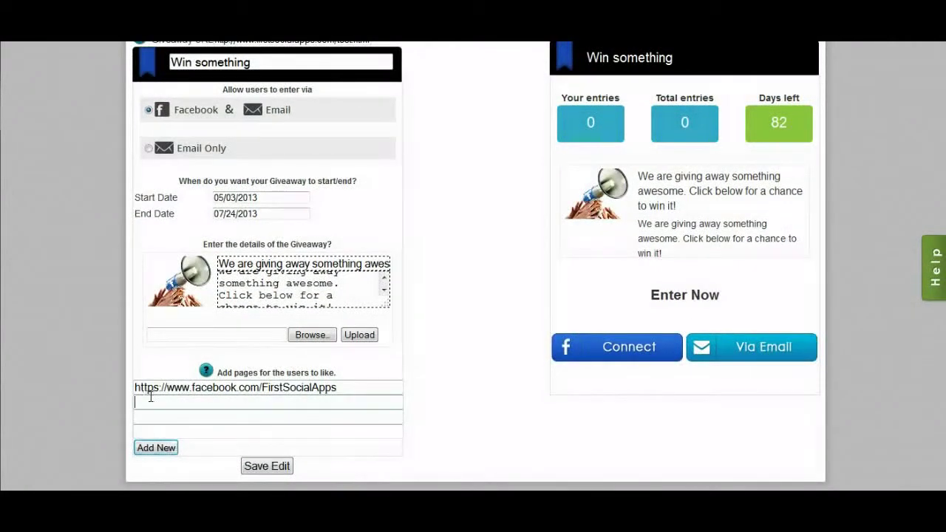
{"action": "left_click", "coordinate": [161, 430]}
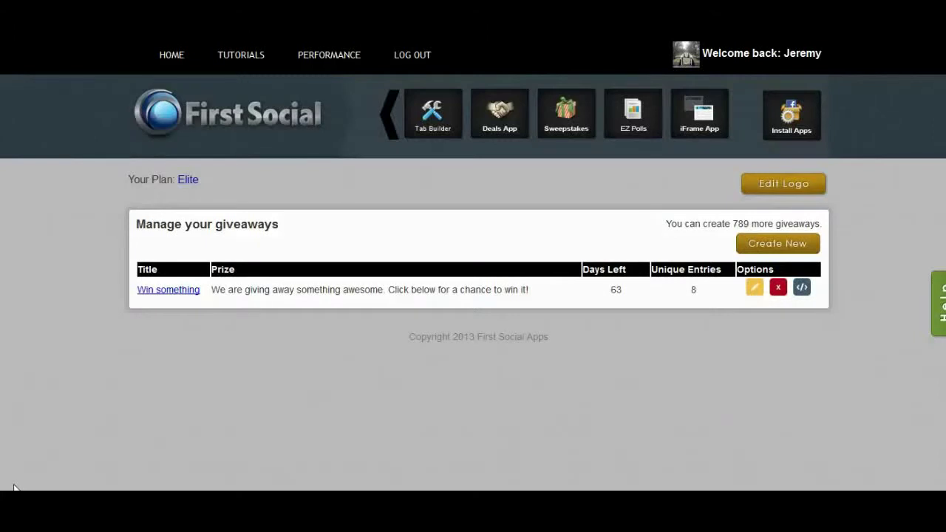
Open the code snippet of the Win something giveaway and select its code
{"action": "left_click", "coordinate": [803, 288]}
{"action": "left_click_drag", "start_coordinate": [346, 244], "coordinate": [583, 266]}
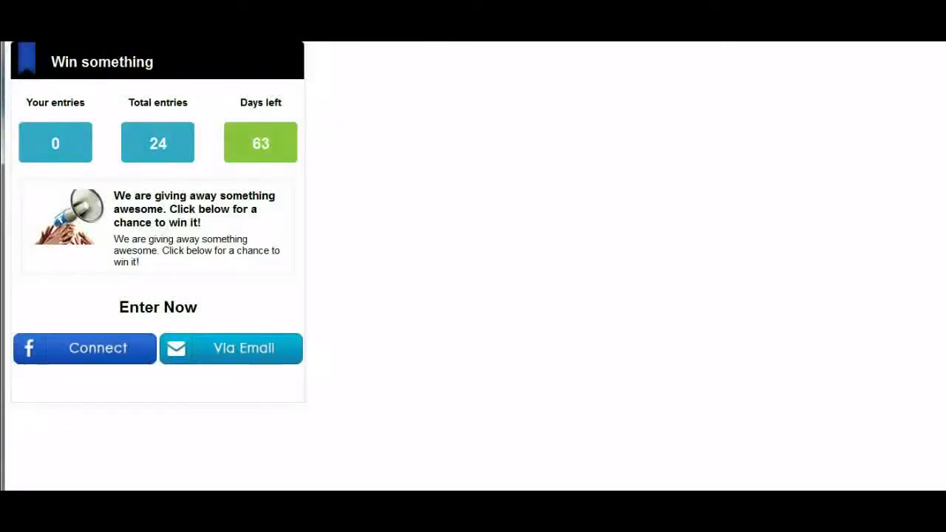
Preview the email sign-up form on the live giveaway and close it without entering any details
{"action": "left_click", "coordinate": [224, 360]}
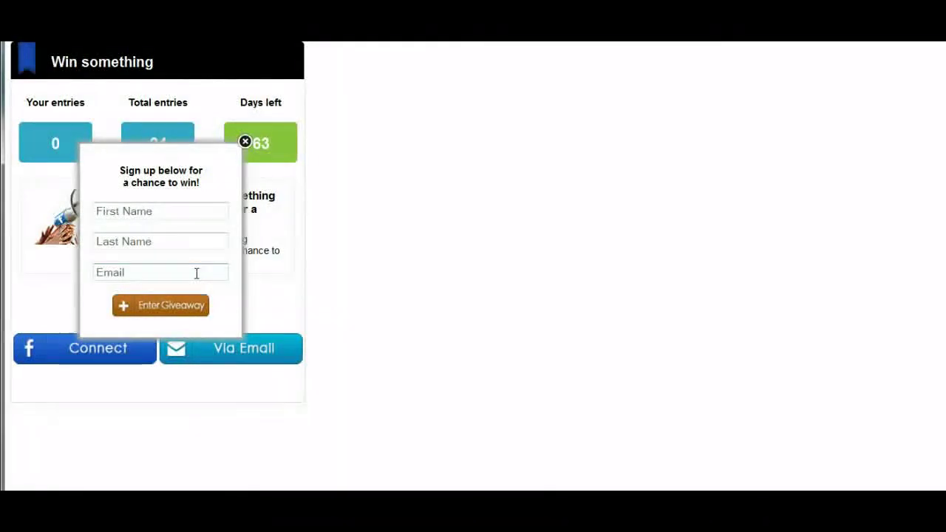
{"action": "left_click", "coordinate": [244, 142]}
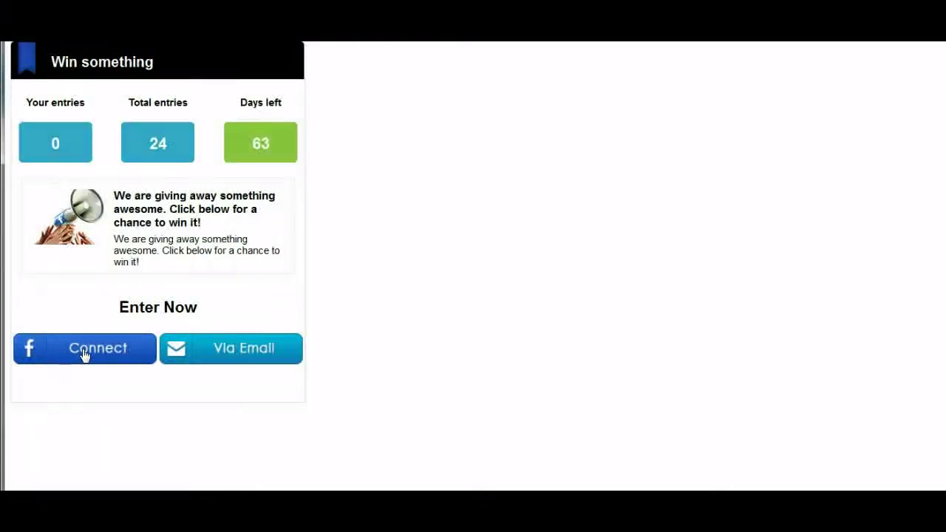
Enter the live giveaway through Facebook and like the First Social page for an extra chance
{"action": "left_click", "coordinate": [84, 354]}
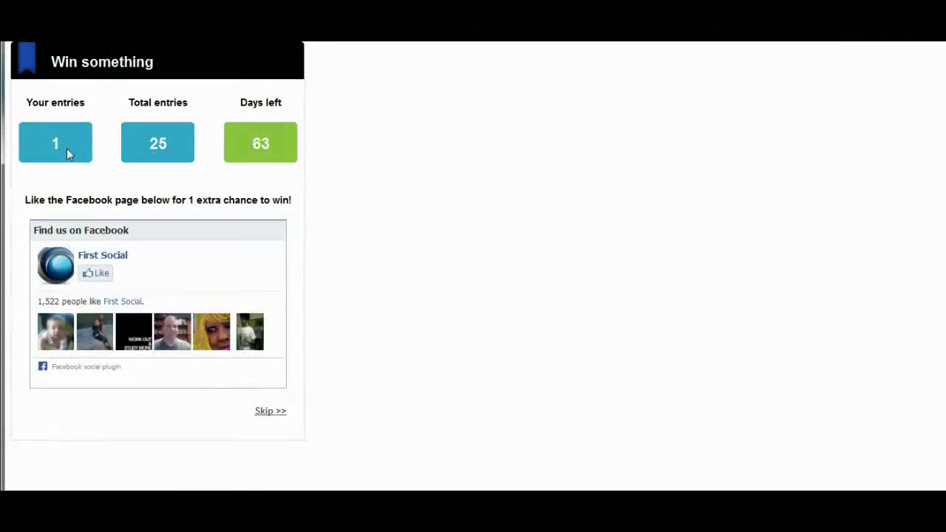
{"action": "left_click", "coordinate": [96, 274]}
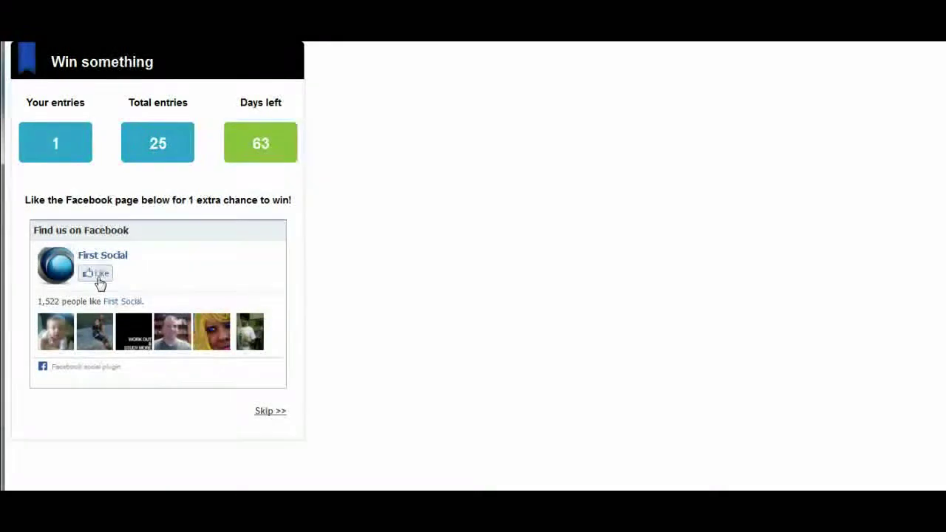
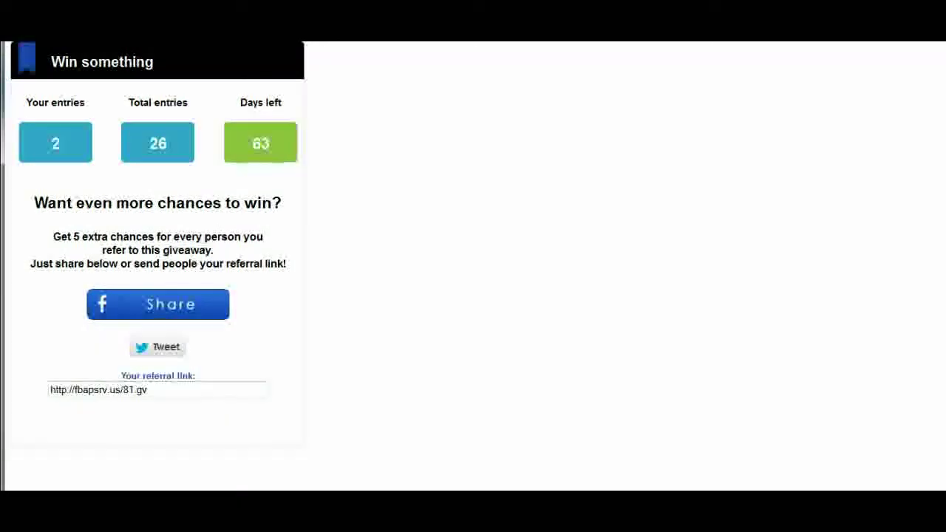
Preview the Facebook share window for the giveaway and cancel it without sharing the link
{"action": "left_click", "coordinate": [163, 311]}
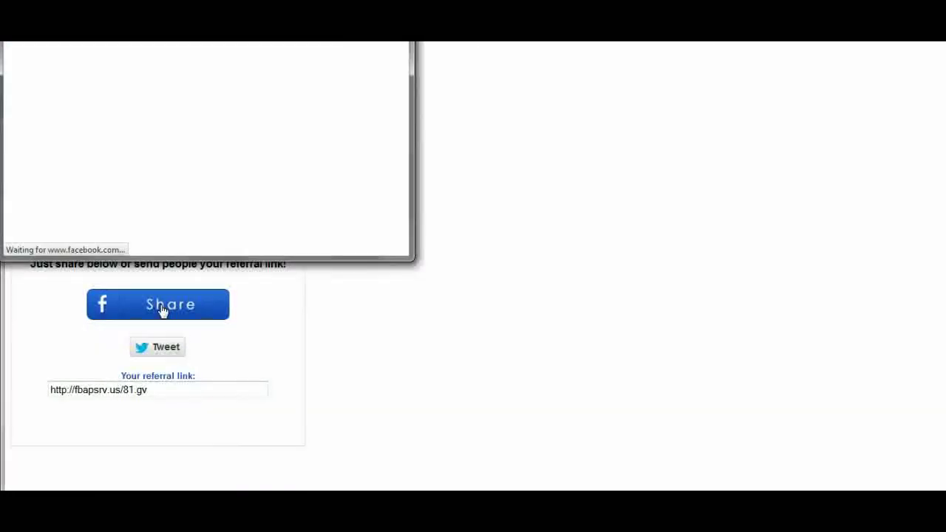
{"action": "left_click_drag", "start_coordinate": [288, 54], "coordinate": [473, 166]}
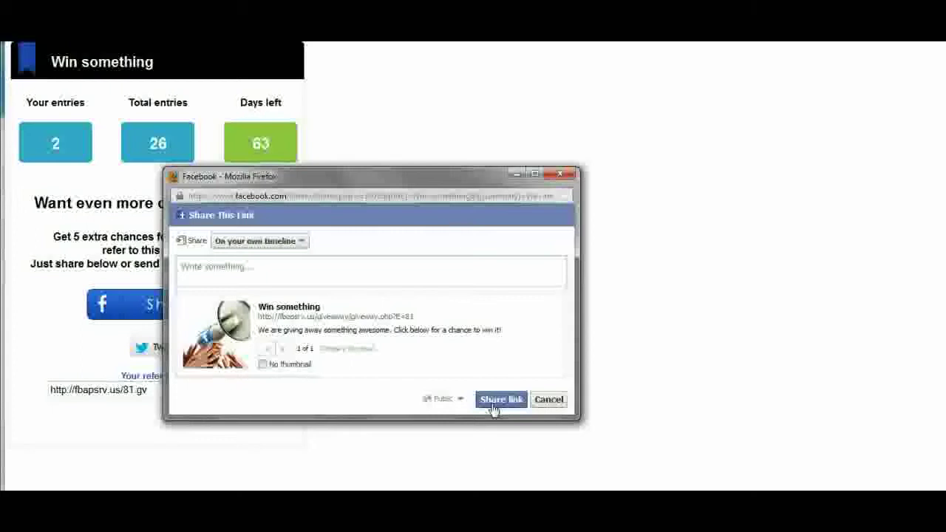
{"action": "left_click", "coordinate": [557, 400]}
Preview the giveaway's tweet window without posting, and select the referral link on the giveaway page
{"action": "left_click", "coordinate": [172, 350]}
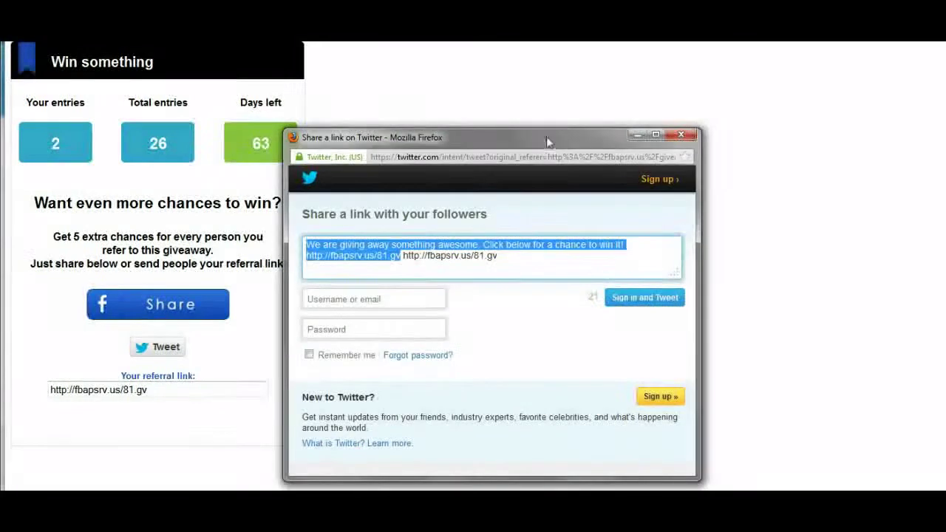
{"action": "left_click_drag", "start_coordinate": [547, 140], "coordinate": [531, 62]}
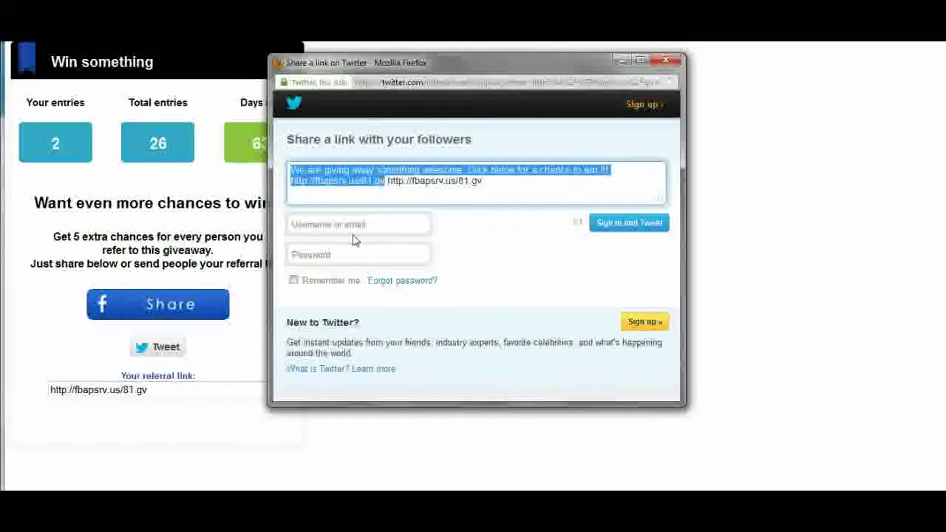
{"action": "left_click", "coordinate": [667, 61]}
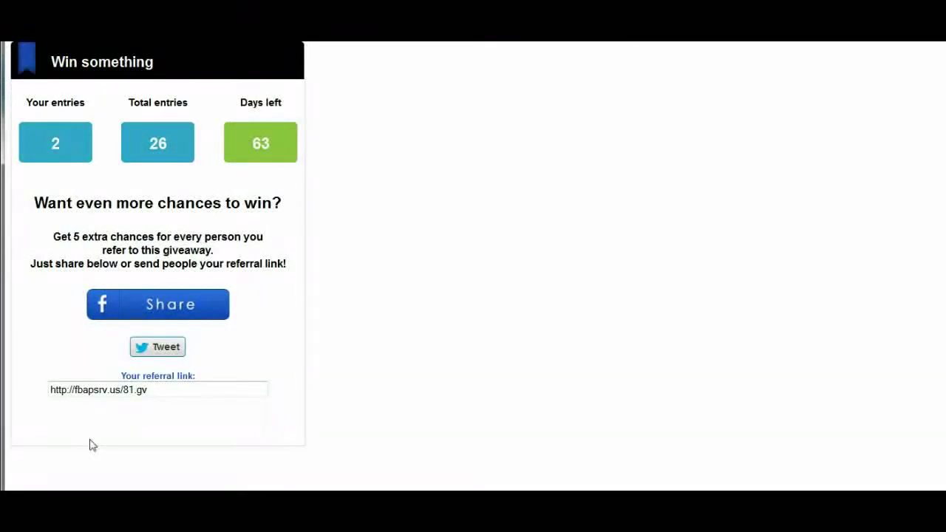
{"action": "left_click_drag", "start_coordinate": [148, 390], "coordinate": [34, 395]}
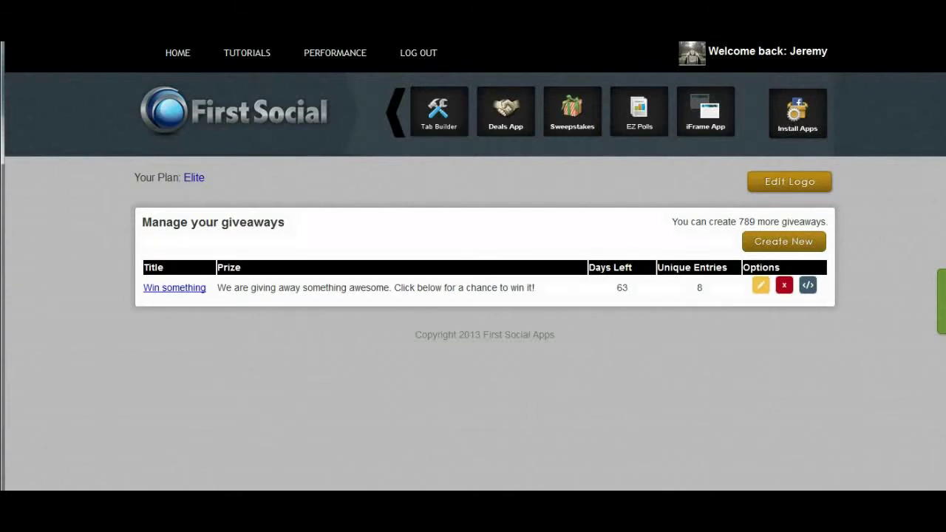
Open the Win something giveaway's entries and preview the Facebook message and email forms for the first entrant without sending either
{"action": "left_click", "coordinate": [188, 290]}
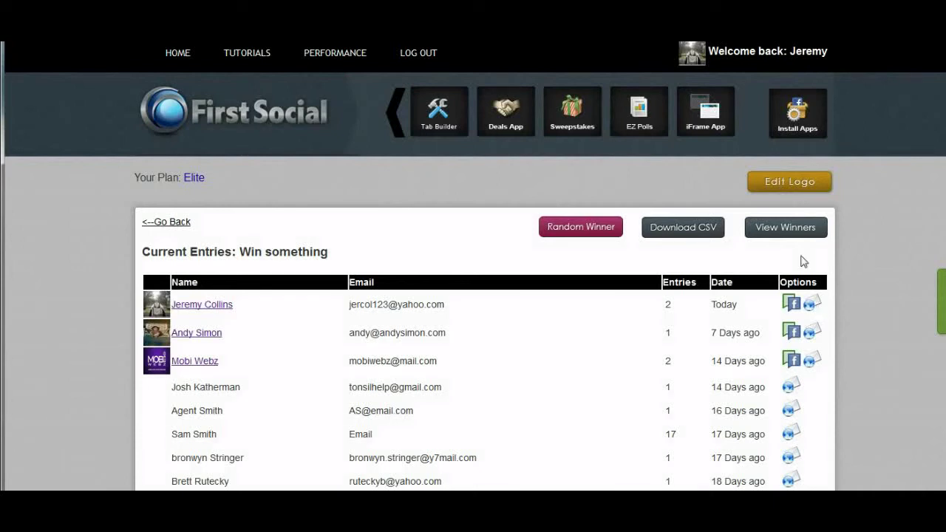
{"action": "left_click", "coordinate": [794, 305]}
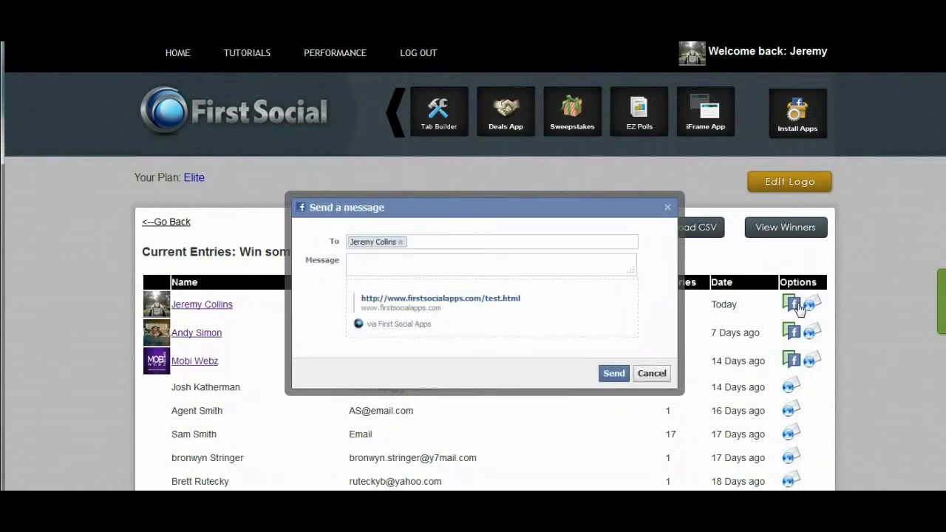
{"action": "left_click", "coordinate": [655, 375]}
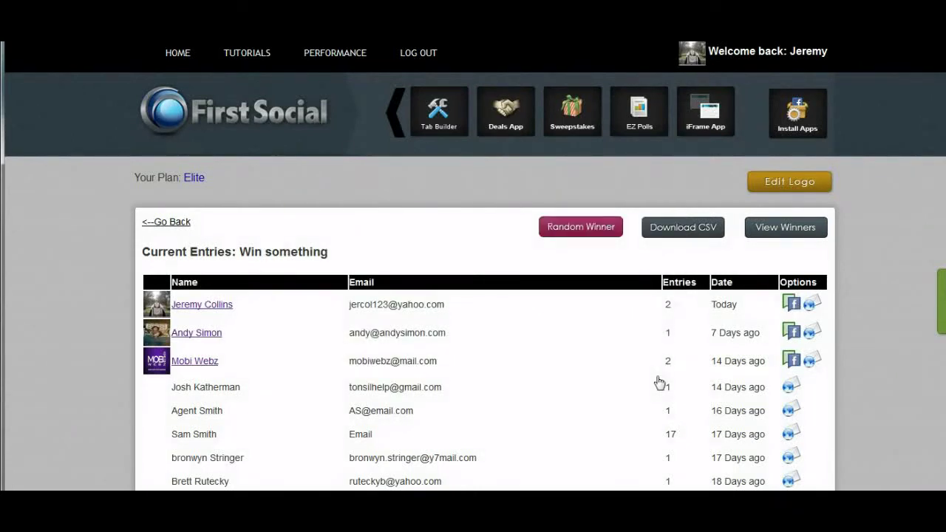
{"action": "left_click", "coordinate": [812, 305]}
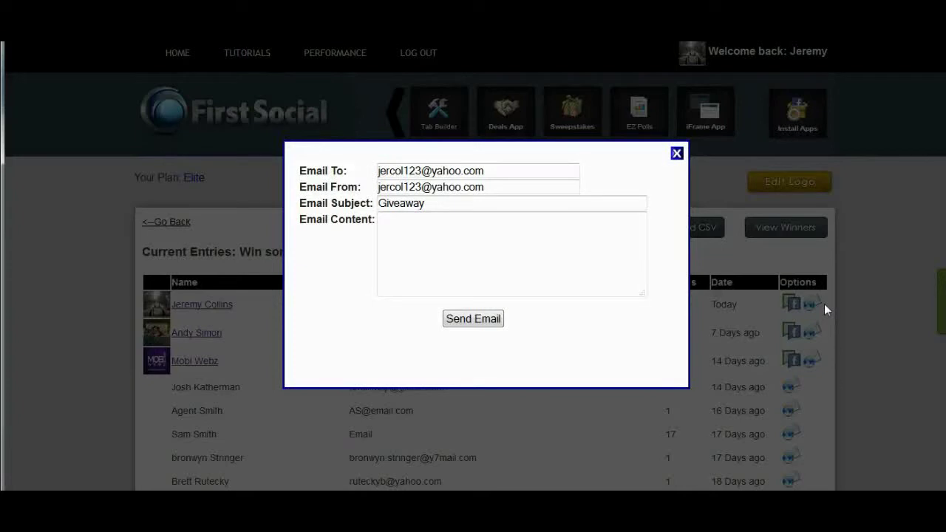
{"action": "left_click", "coordinate": [677, 154]}
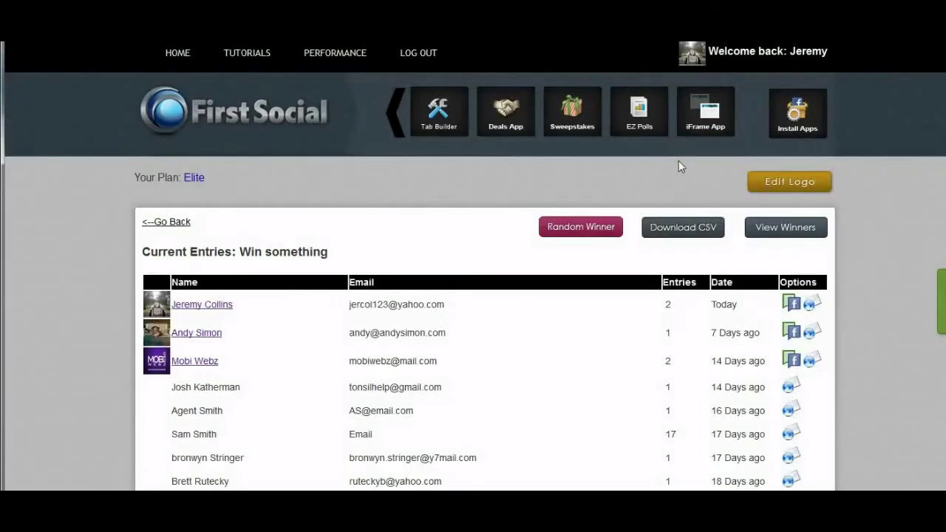